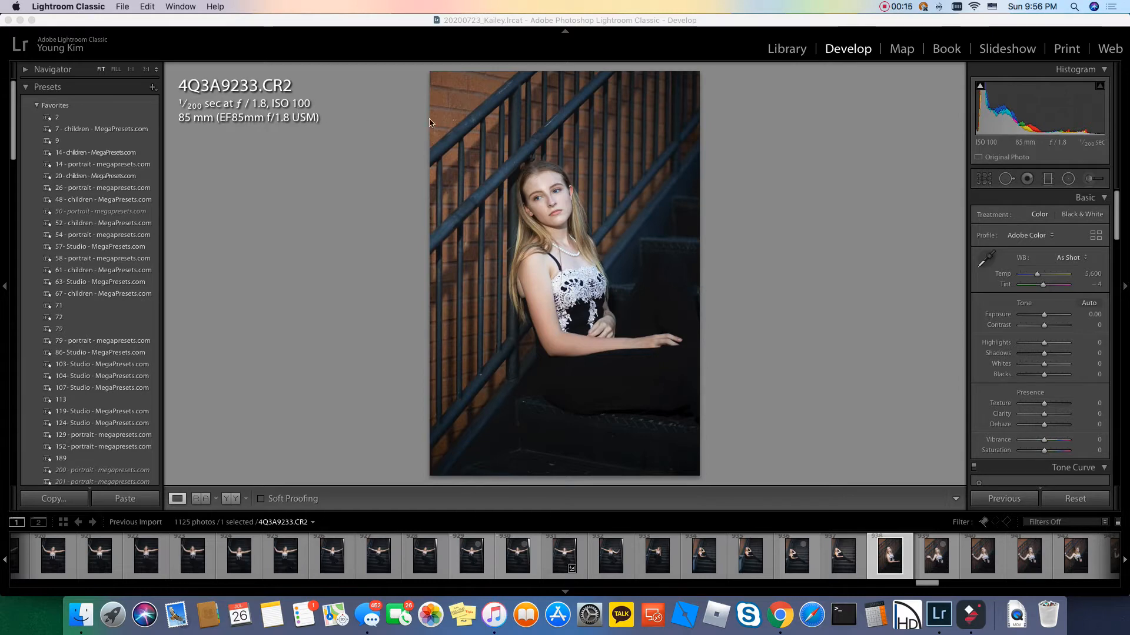
Zoom in on the subject's face and set the Detail section's preview to the eye at the right of the photo.
click(551, 188)
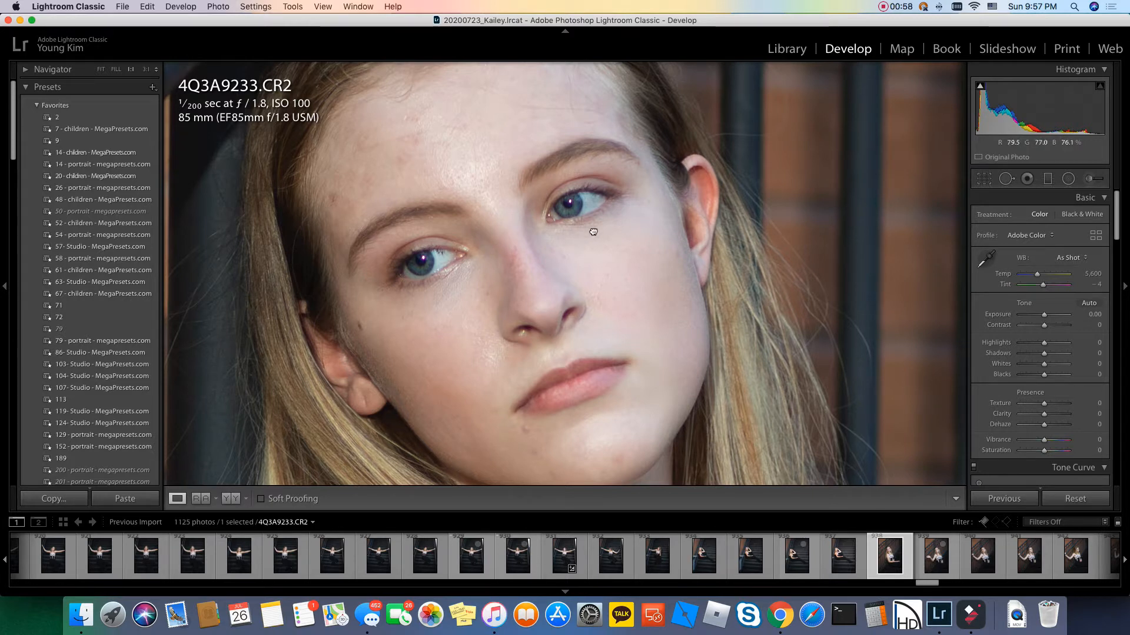
scroll(1024, 271, down, 8)
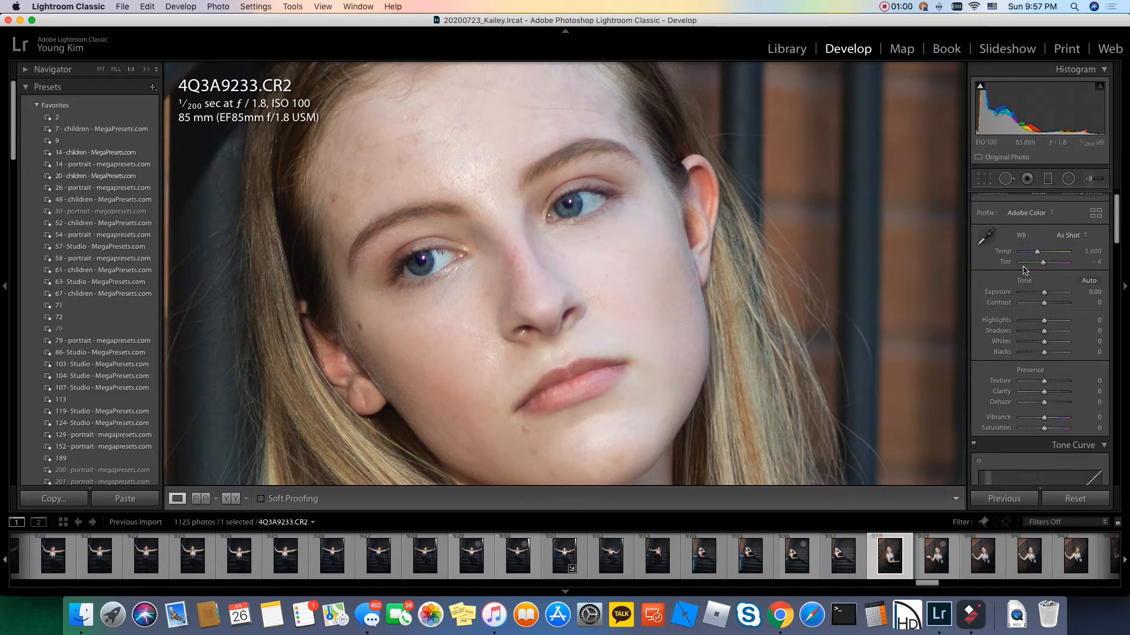
scroll(1024, 271, down, 5)
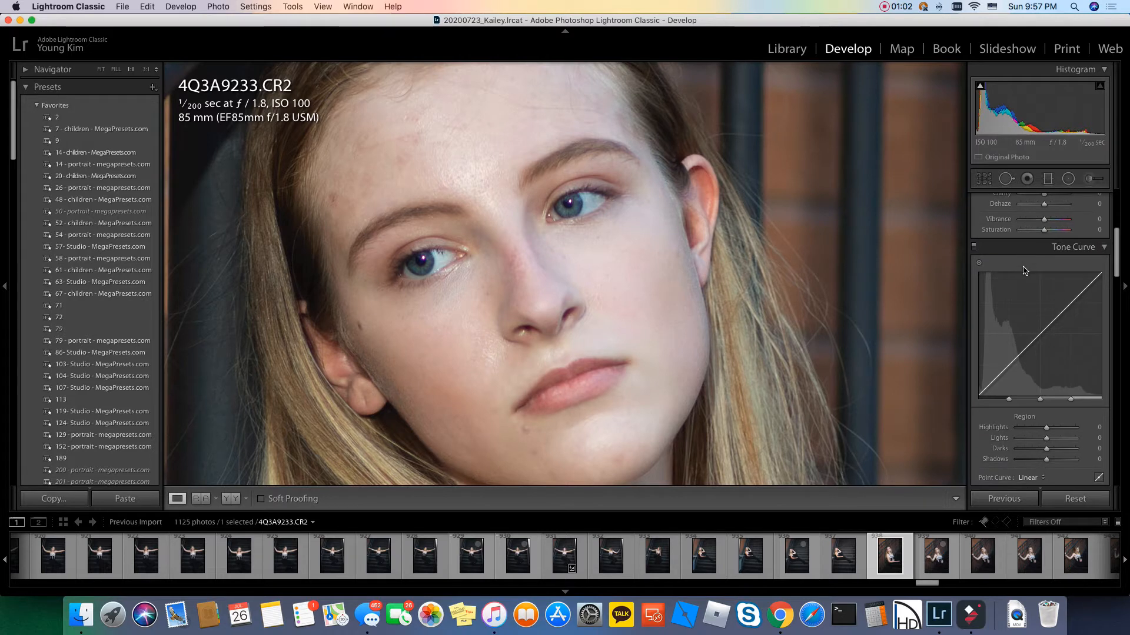
scroll(1024, 270, down, 6)
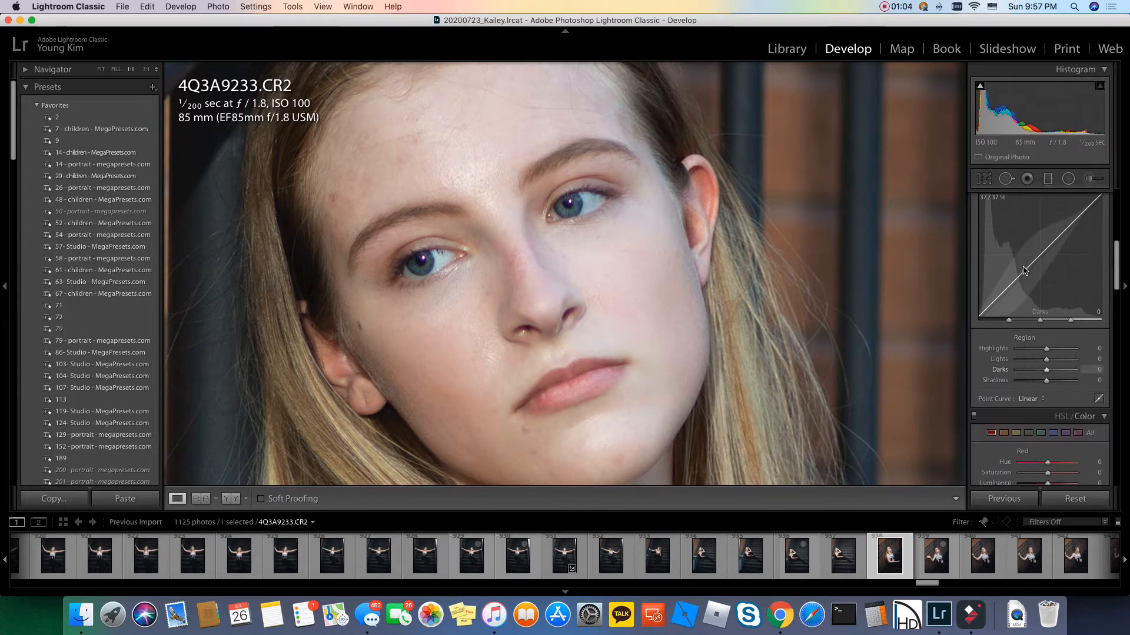
scroll(1024, 288, down, 10)
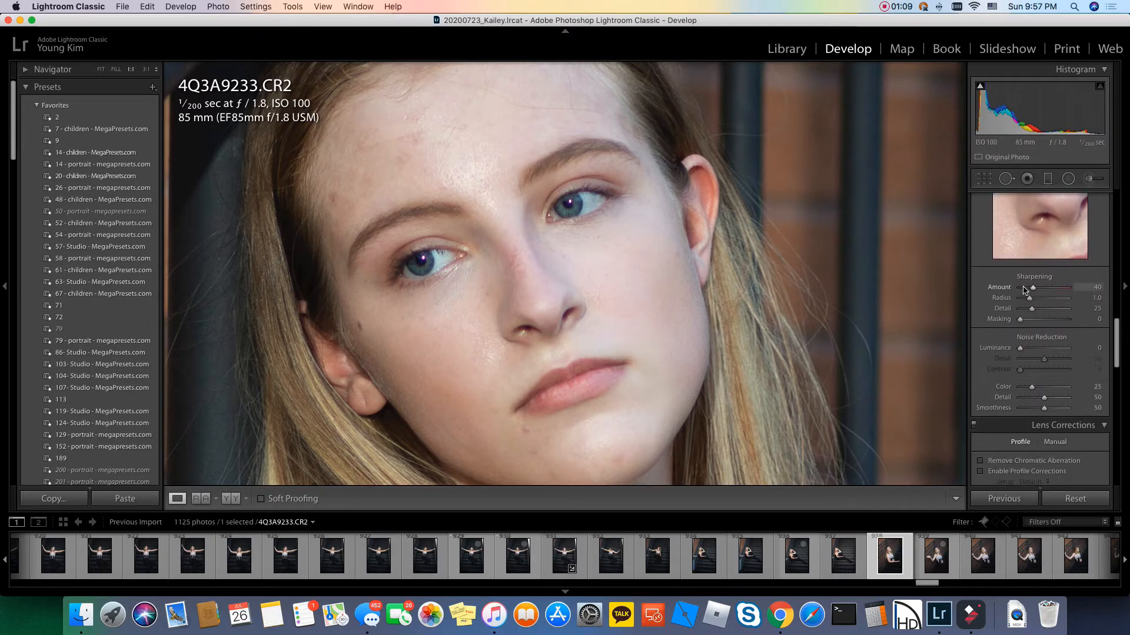
scroll(1023, 289, up, 3)
scroll(1023, 287, up, 1)
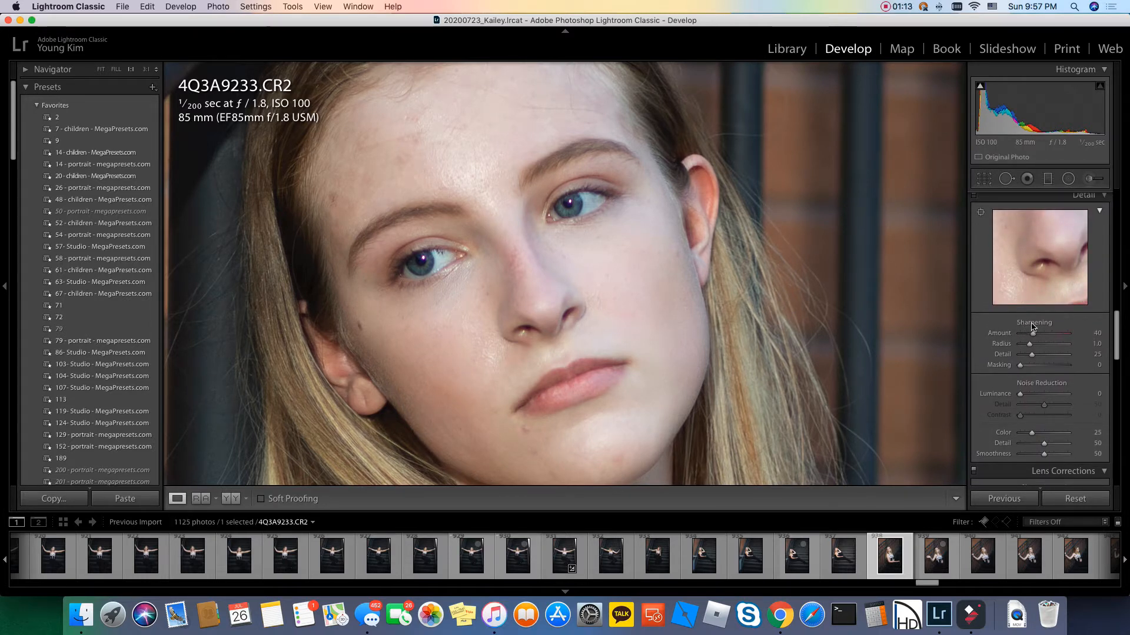
scroll(1006, 340, up, 1)
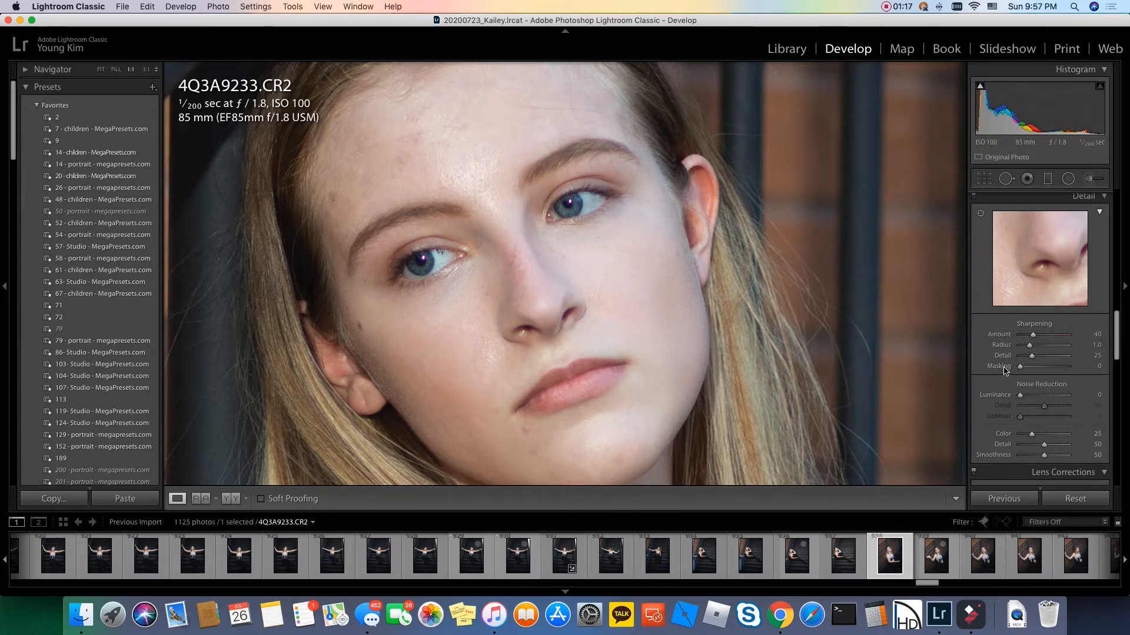
scroll(1023, 333, up, 1)
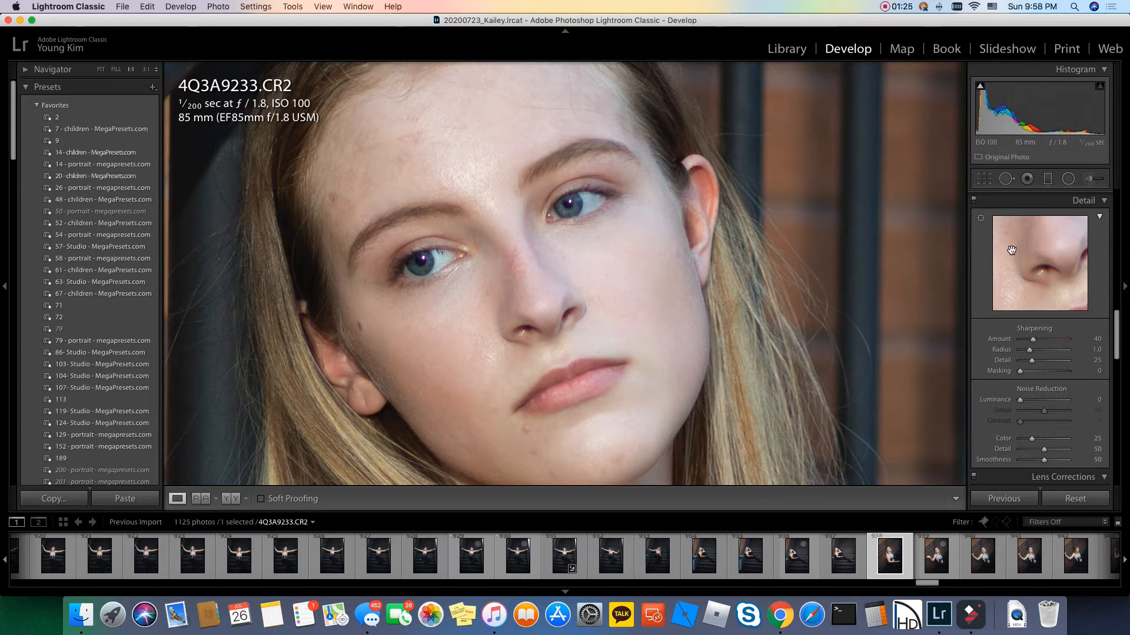
drag(1029, 244, 1023, 241)
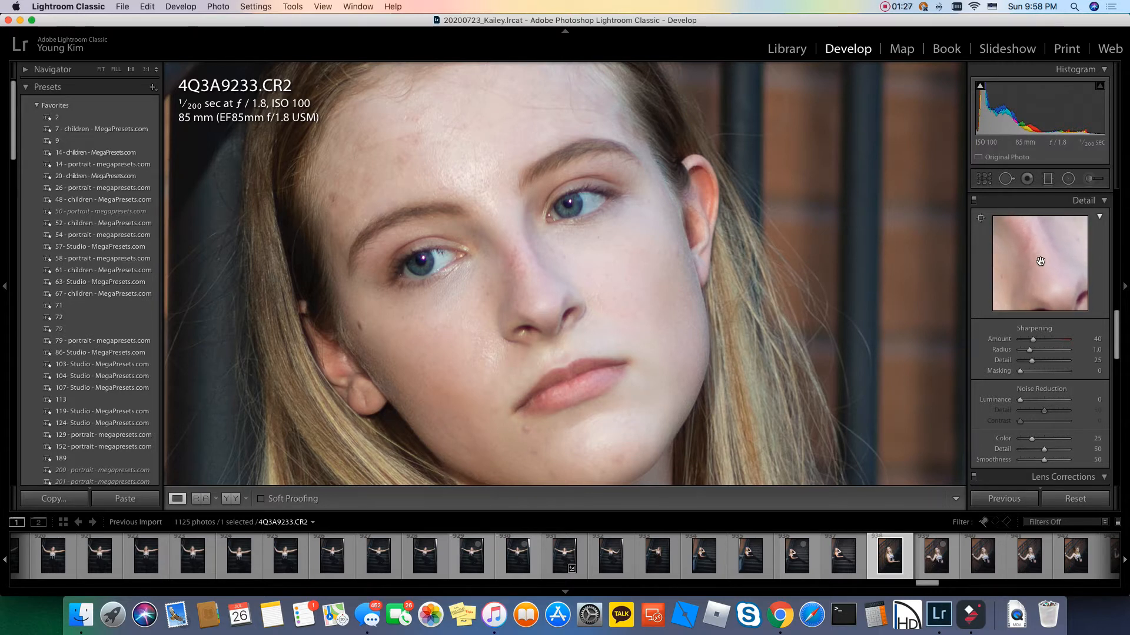
click(979, 220)
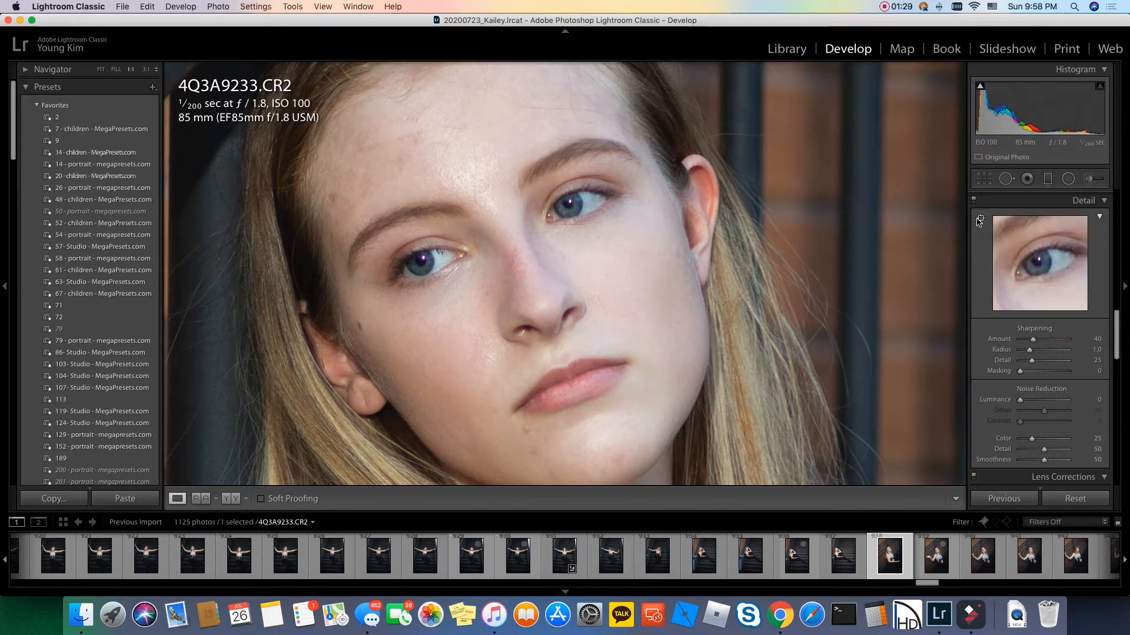
click(575, 202)
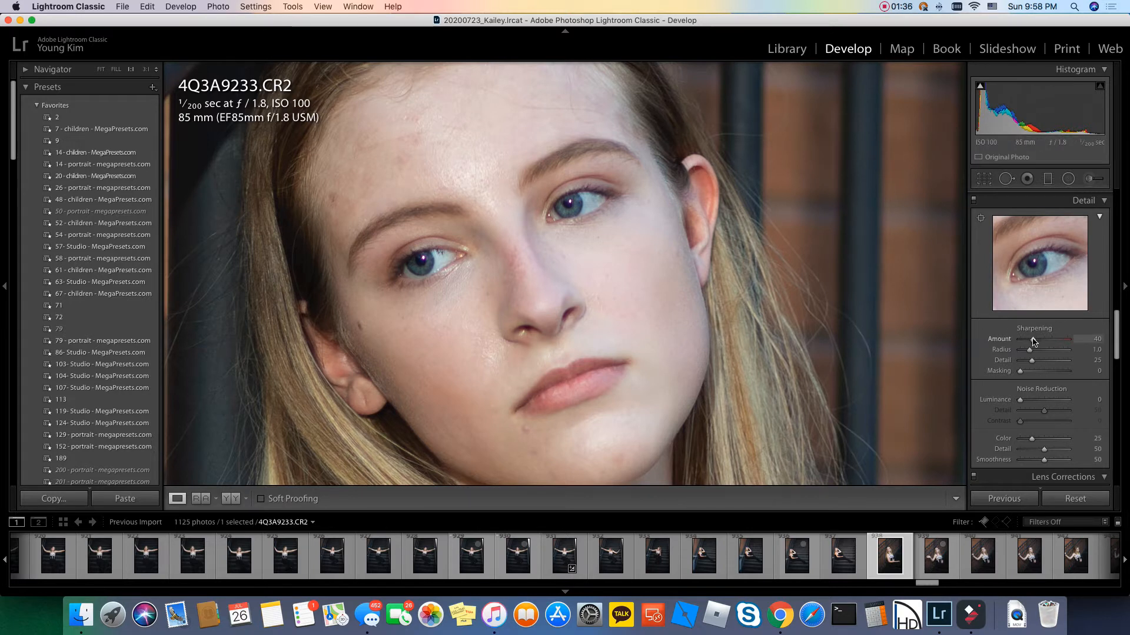
Set the sharpening Amount to 121, comparing the face before and after side by side.
drag(1034, 342, 1057, 342)
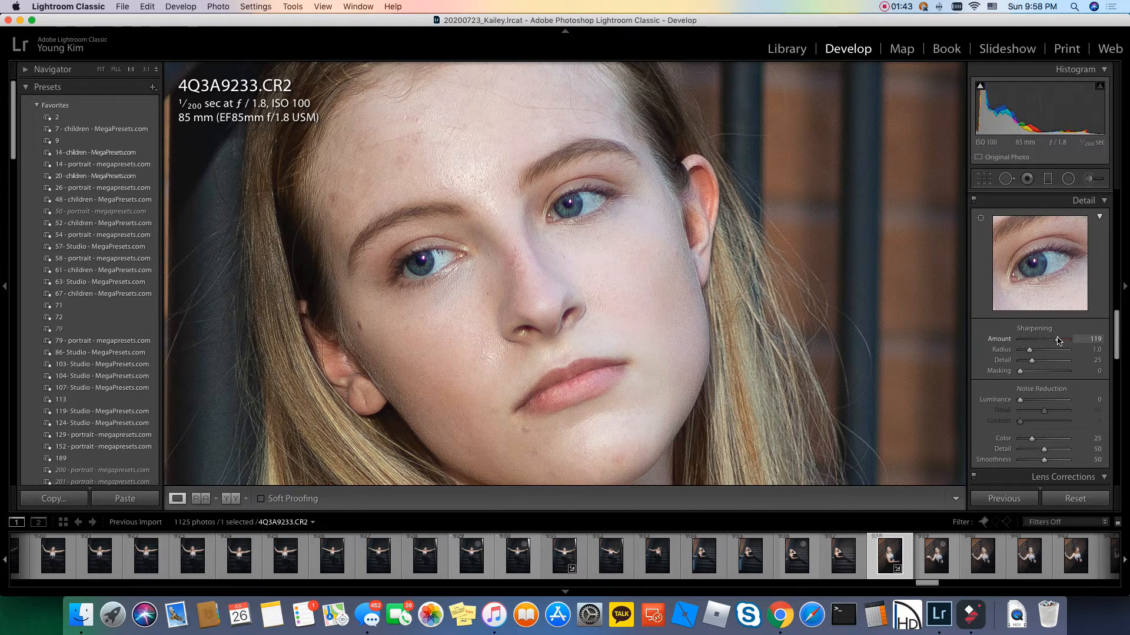
mouse_move(1058, 340)
mouse_down()
mouse_move(1026, 341)
mouse_move(1053, 341)
mouse_up()
key(y)
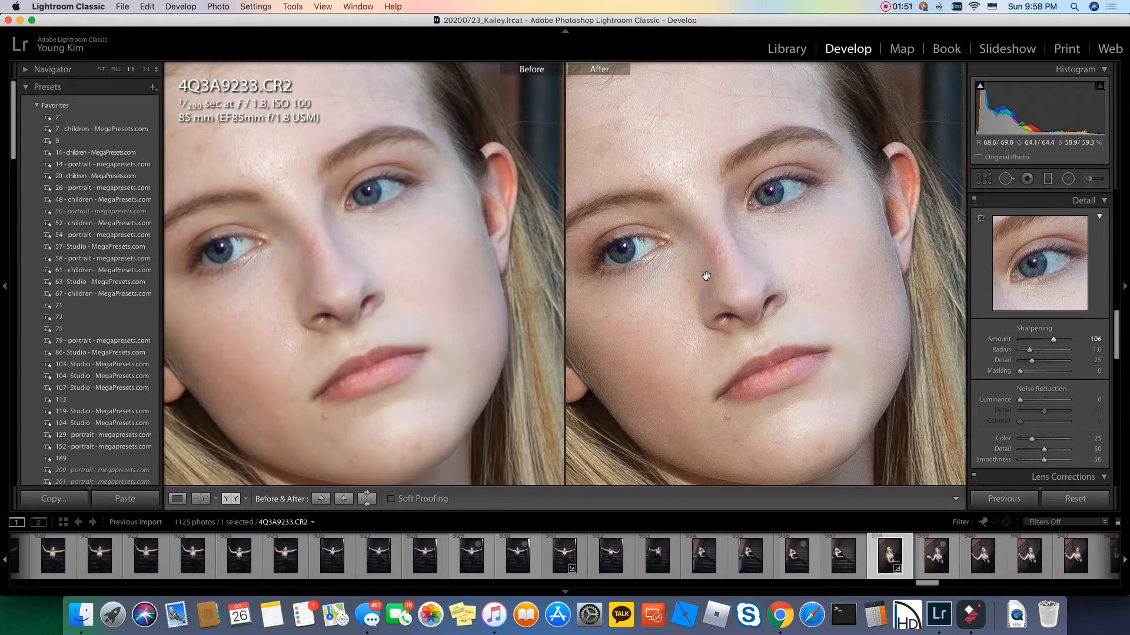
drag(706, 276, 747, 286)
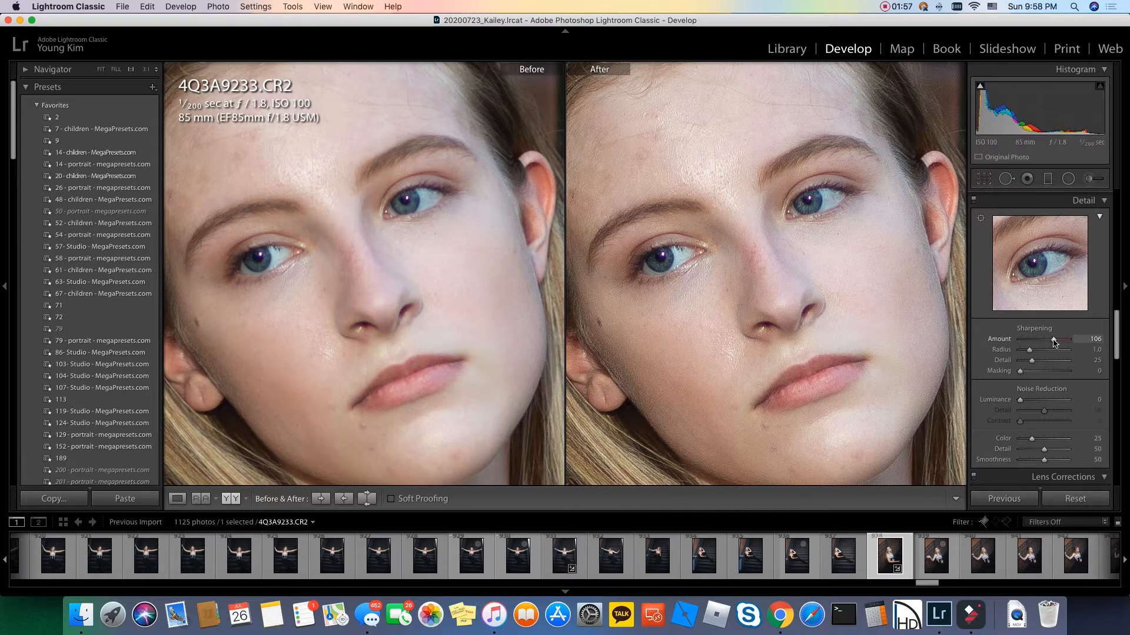
mouse_move(1054, 343)
mouse_down()
mouse_move(1045, 344)
mouse_move(1058, 342)
mouse_up()
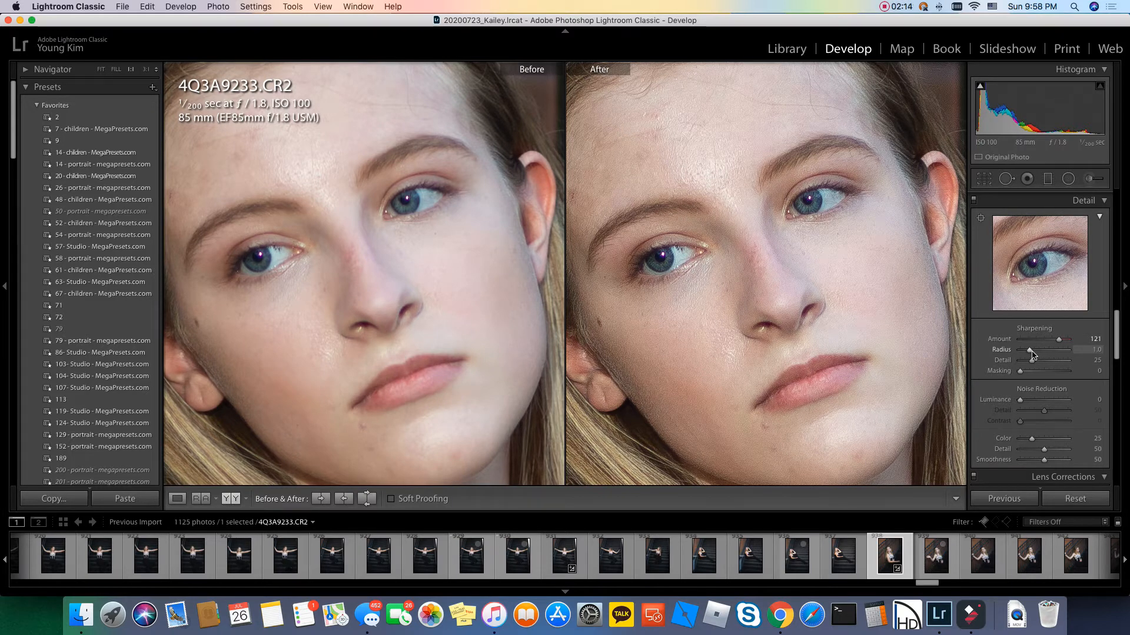
Set the sharpening Radius to 1.7 and the sharpening Detail to 11.
key(alt)
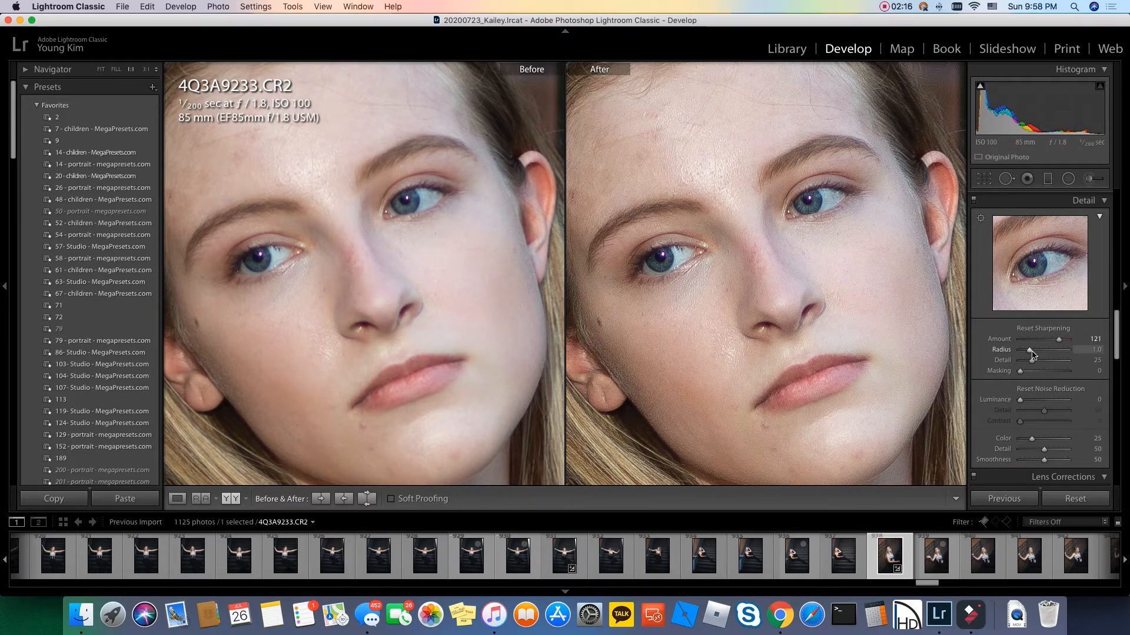
mouse_move(1030, 351)
mouse_down()
mouse_move(1059, 351)
mouse_move(1018, 357)
mouse_move(1046, 352)
mouse_up()
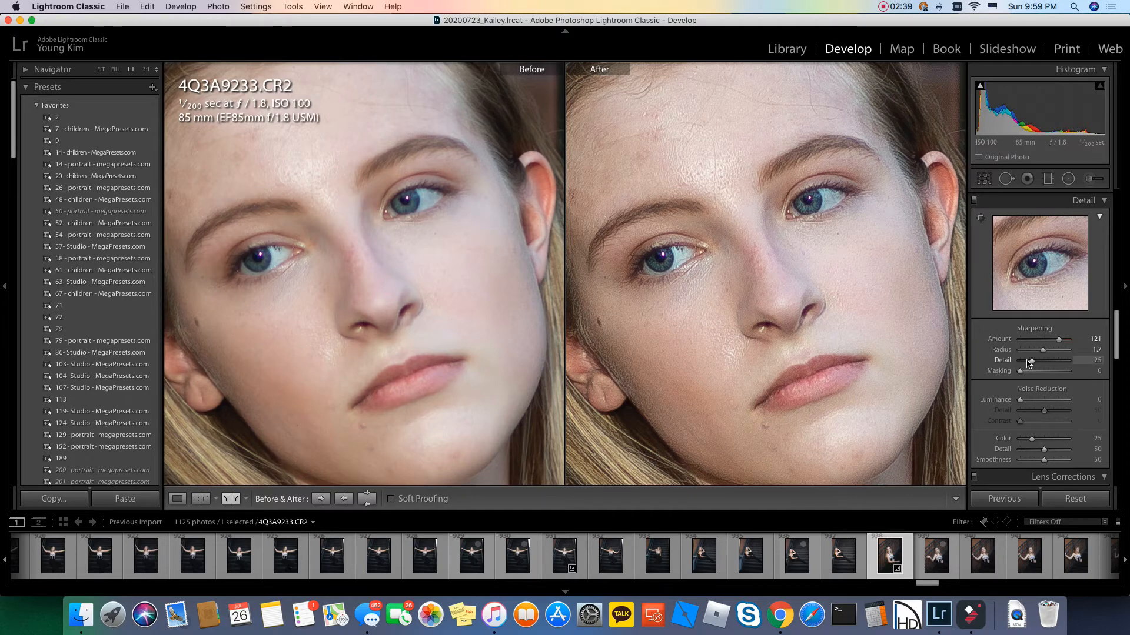
drag(1029, 363, 1034, 363)
drag(1034, 363, 1036, 363)
drag(1031, 364, 1025, 365)
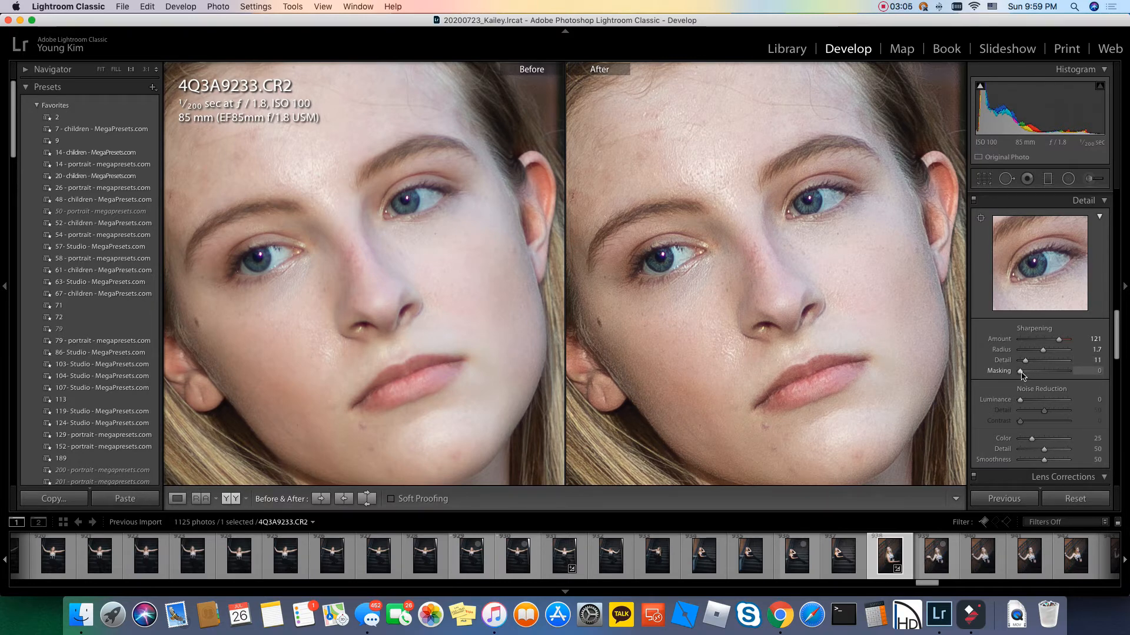
Set the sharpening Masking to 91 while previewing the edge mask on the face.
key(alt)
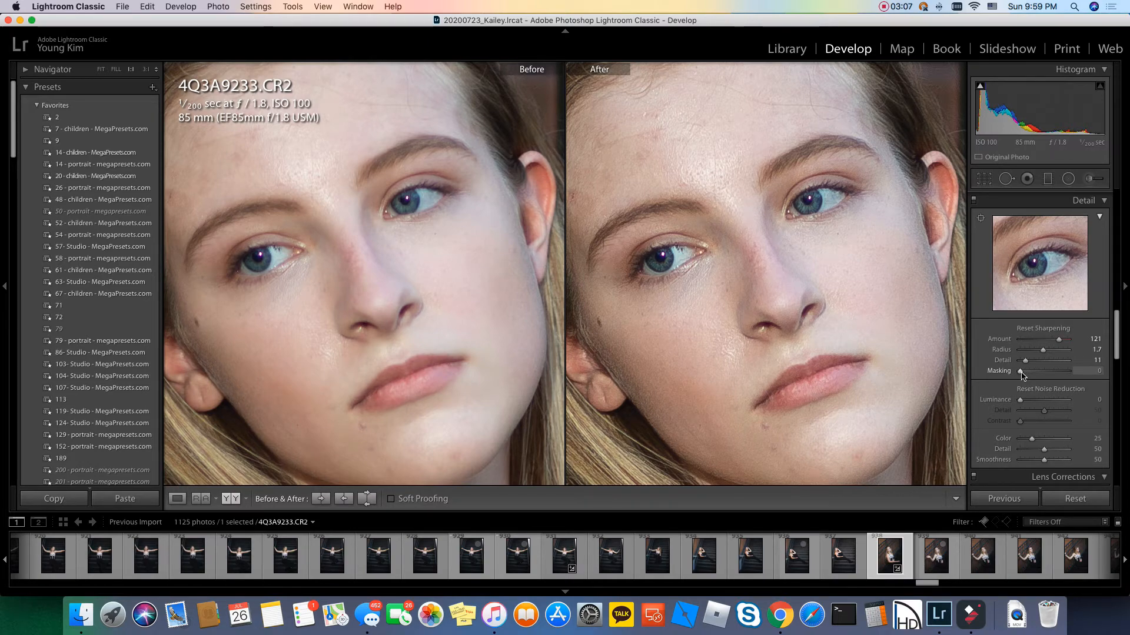
drag(1021, 374, 1066, 369)
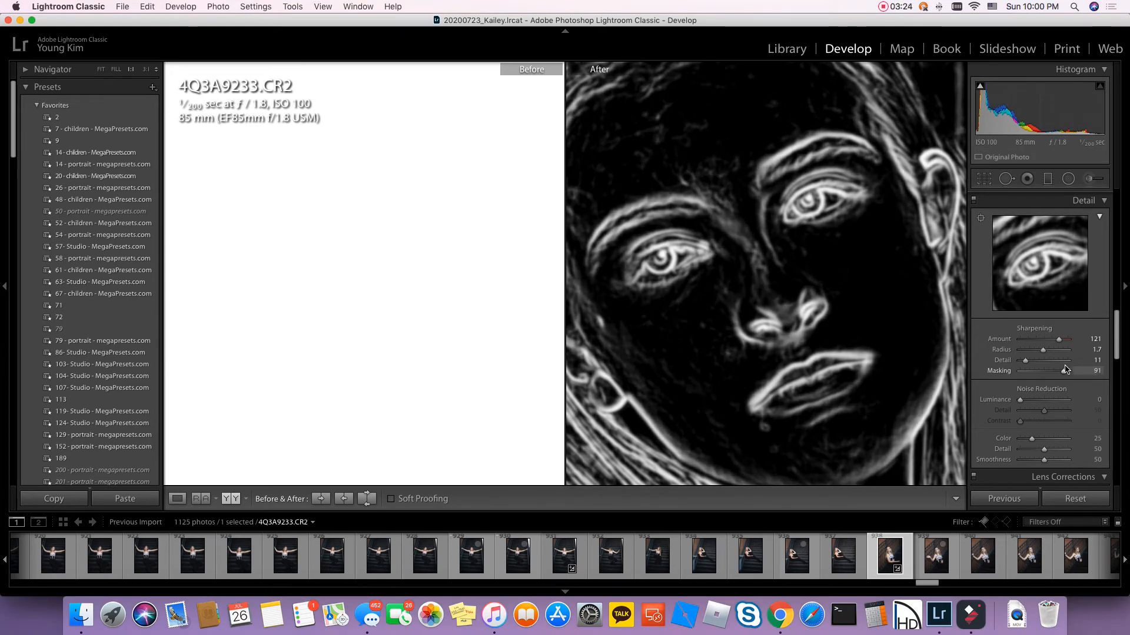
drag(1065, 369, 1066, 369)
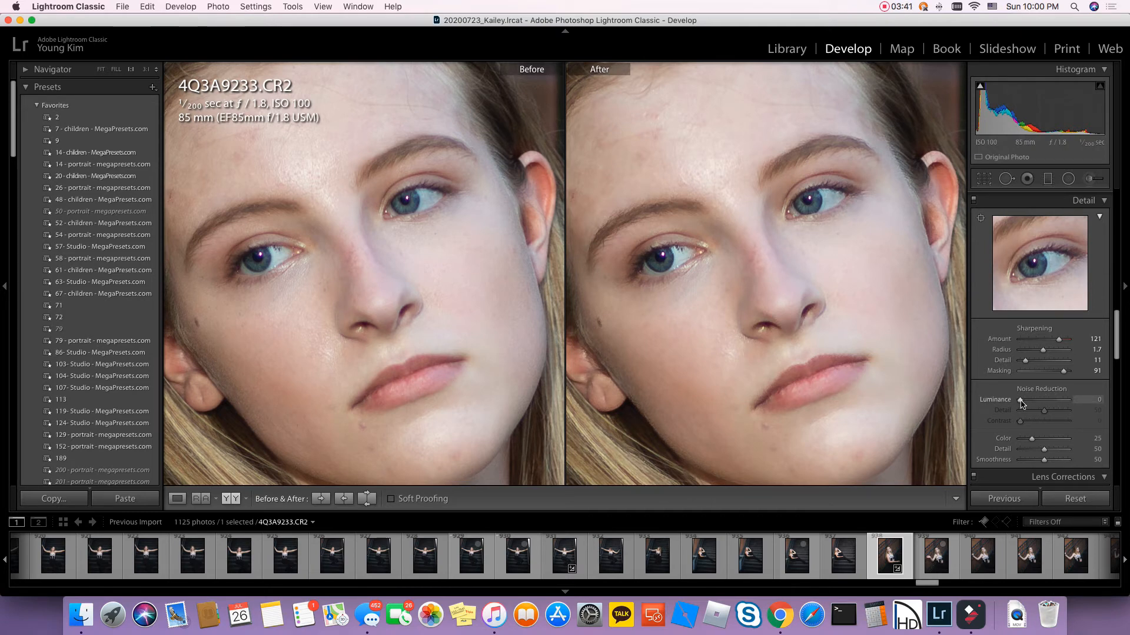
Set noise reduction to Luminance 22, Detail 45 and Contrast 19.
drag(1021, 401, 1033, 402)
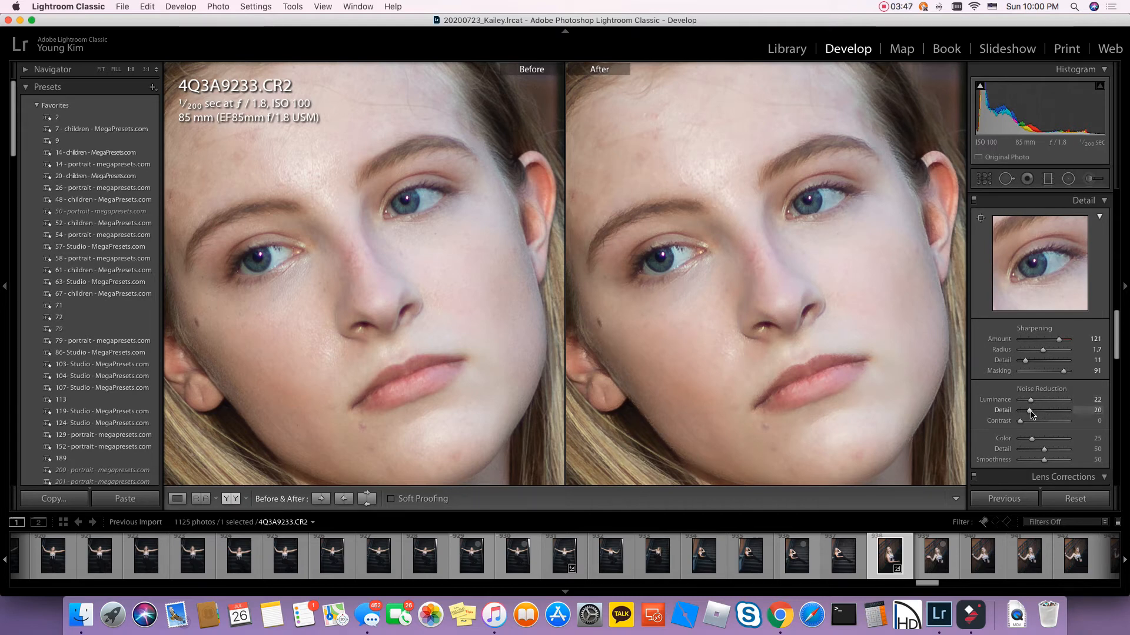
drag(1044, 410, 1038, 423)
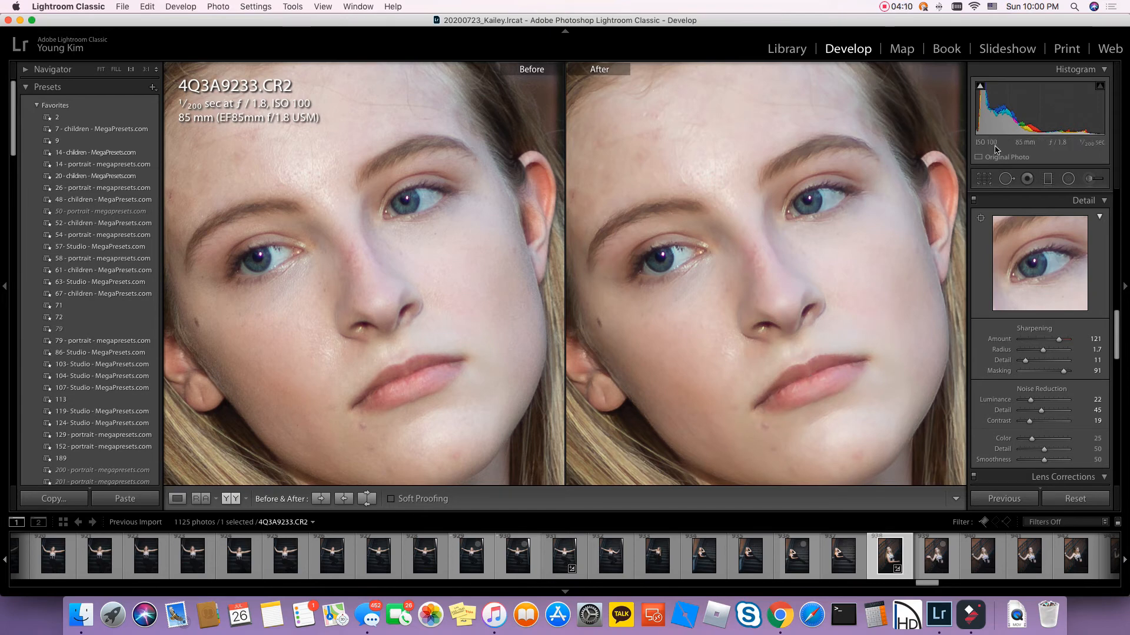
Paint the lips with the Adjustment Brush using the Sharpness effect at 100 and a brush size of 9.
click(1090, 181)
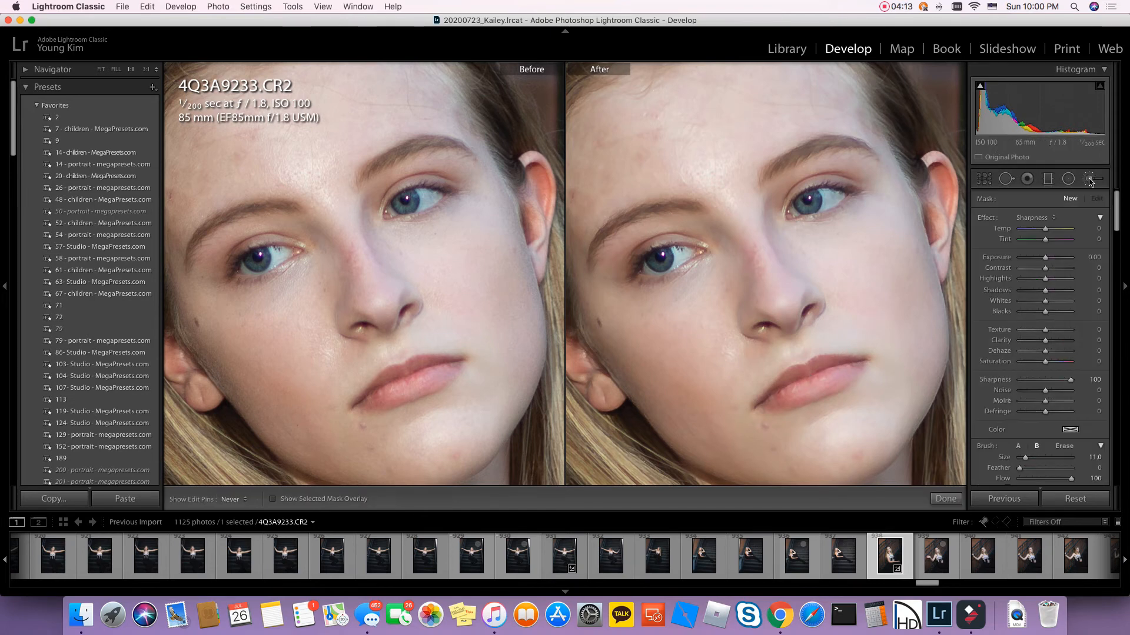
click(1038, 218)
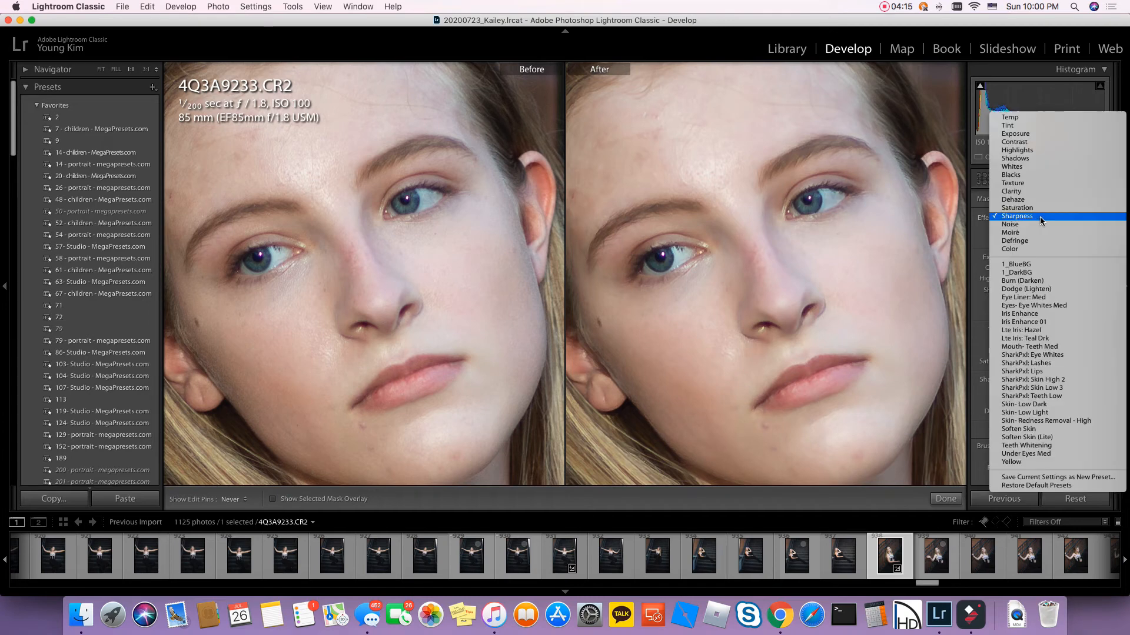
click(1035, 216)
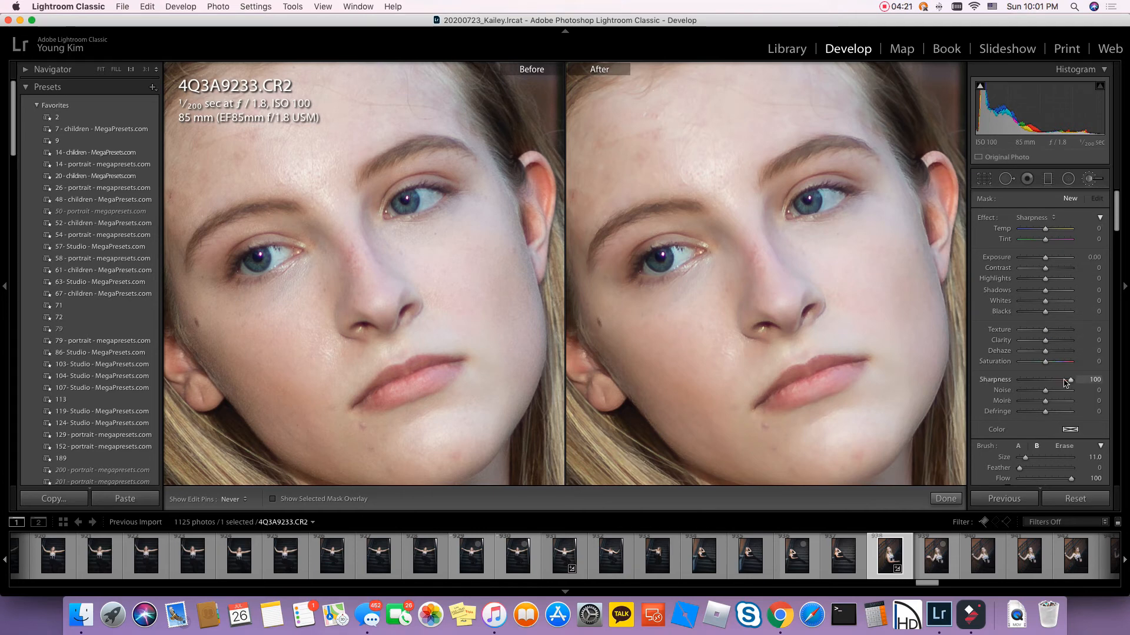
mouse_move(1070, 380)
mouse_down()
mouse_move(1052, 383)
mouse_move(1075, 384)
mouse_up()
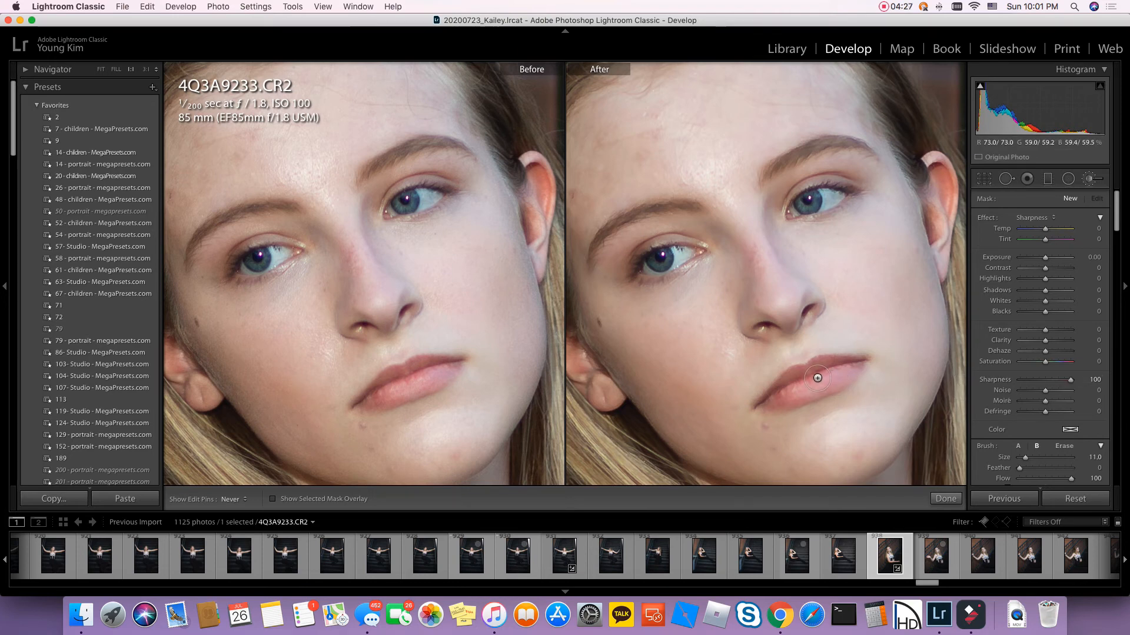
key(bracketleft)
key(bracketleft)
drag(837, 381, 765, 407)
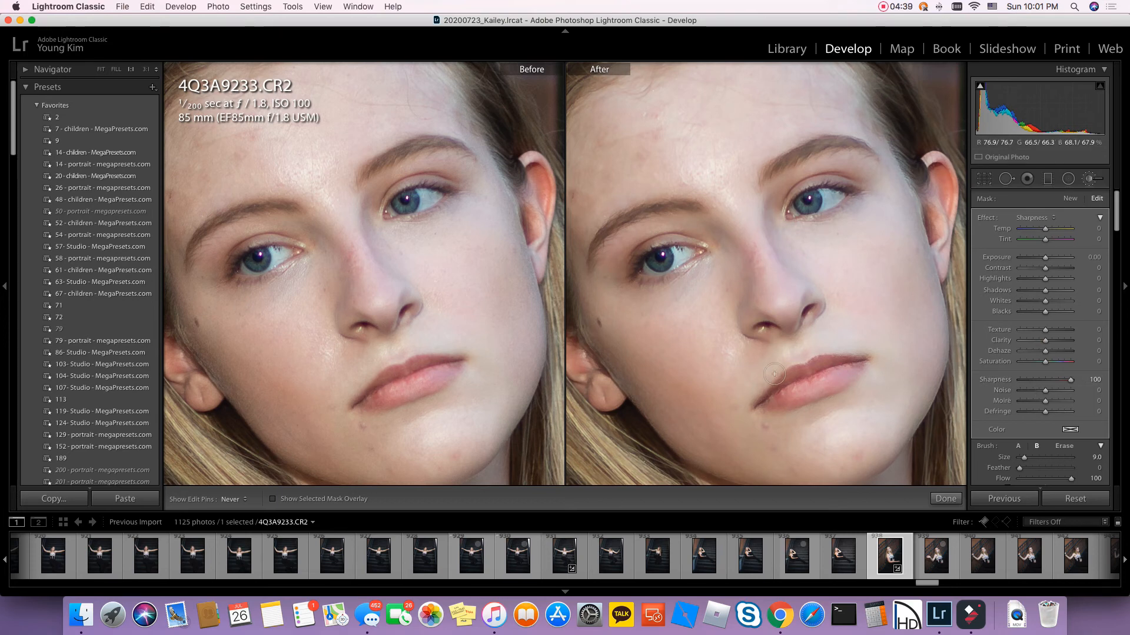
Show the mask overlay, erase the brush mask that spills past the lip edges, and hide the overlay.
click(272, 498)
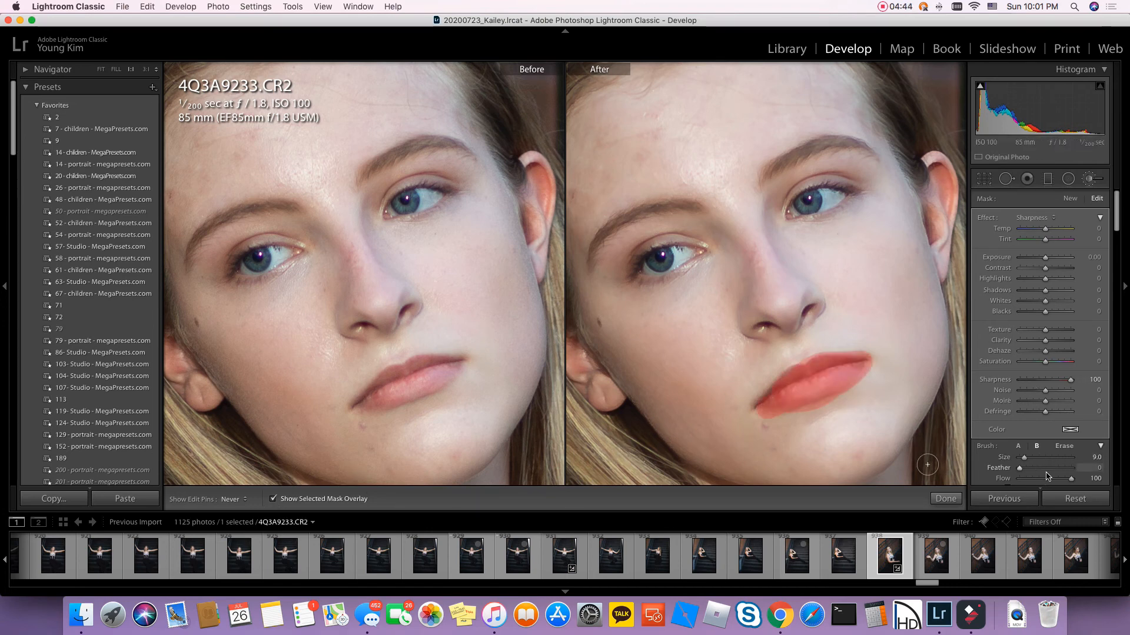
click(1064, 446)
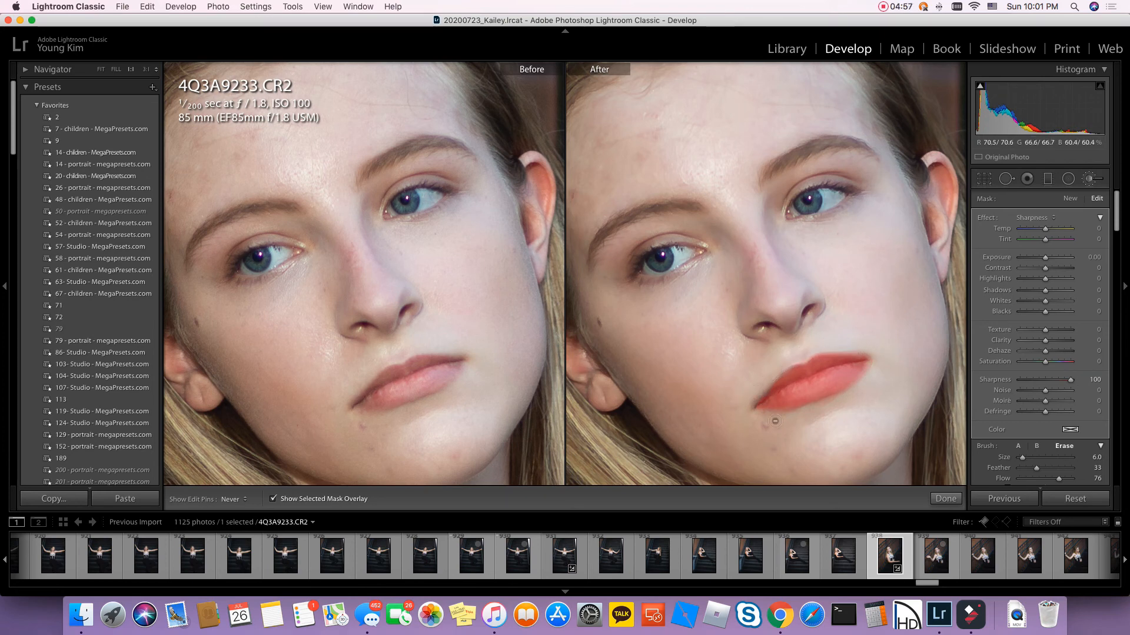
key(o)
key(o)
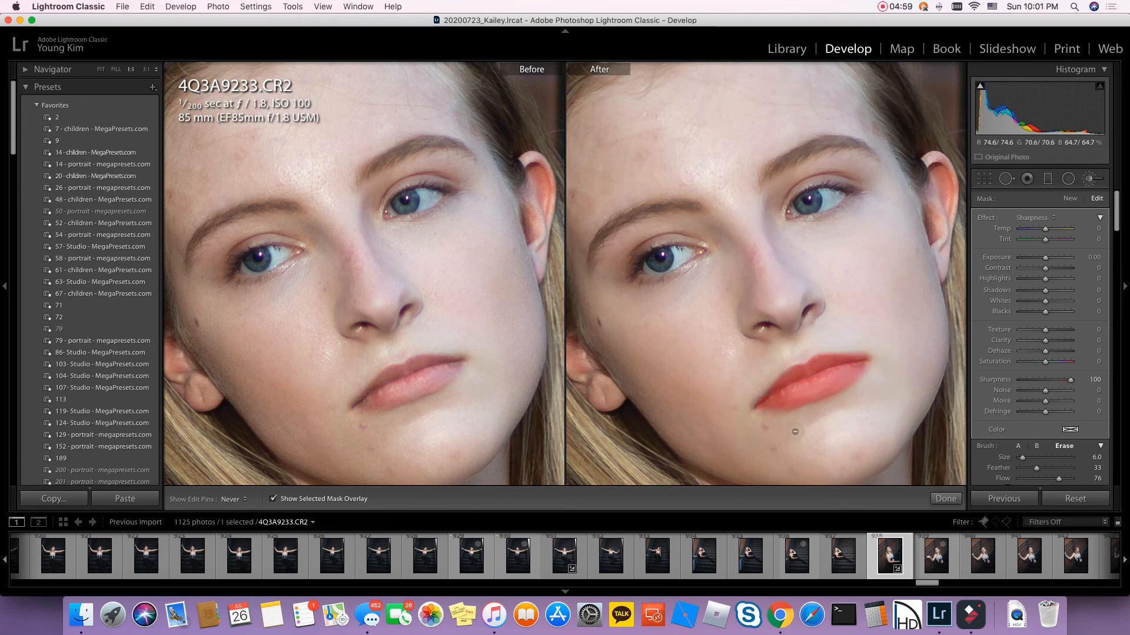
key(o)
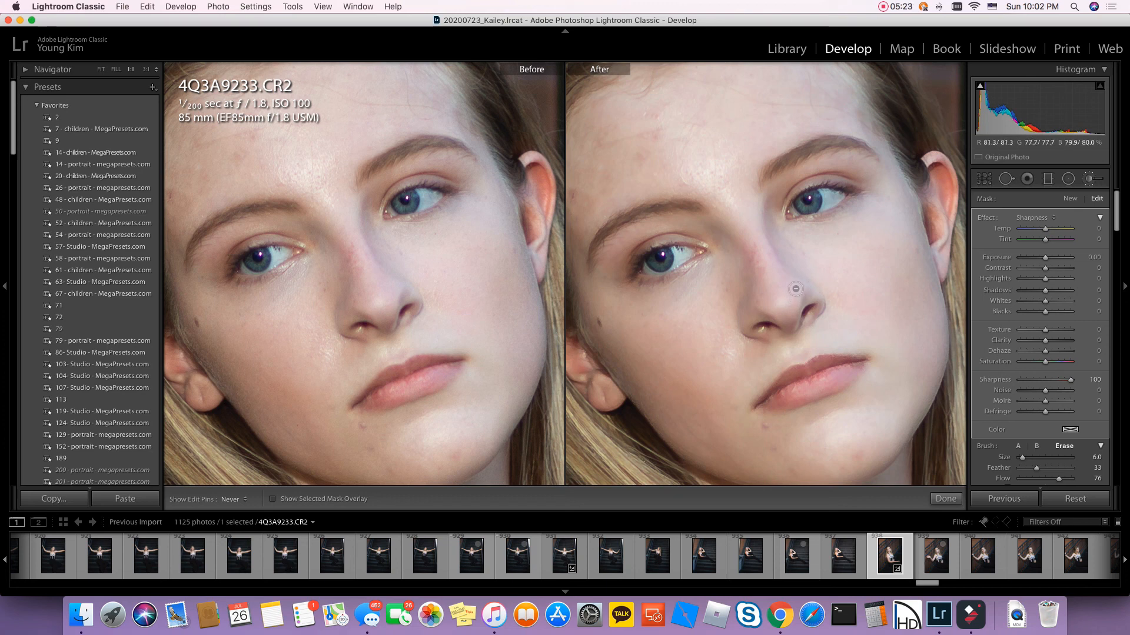
click(885, 9)
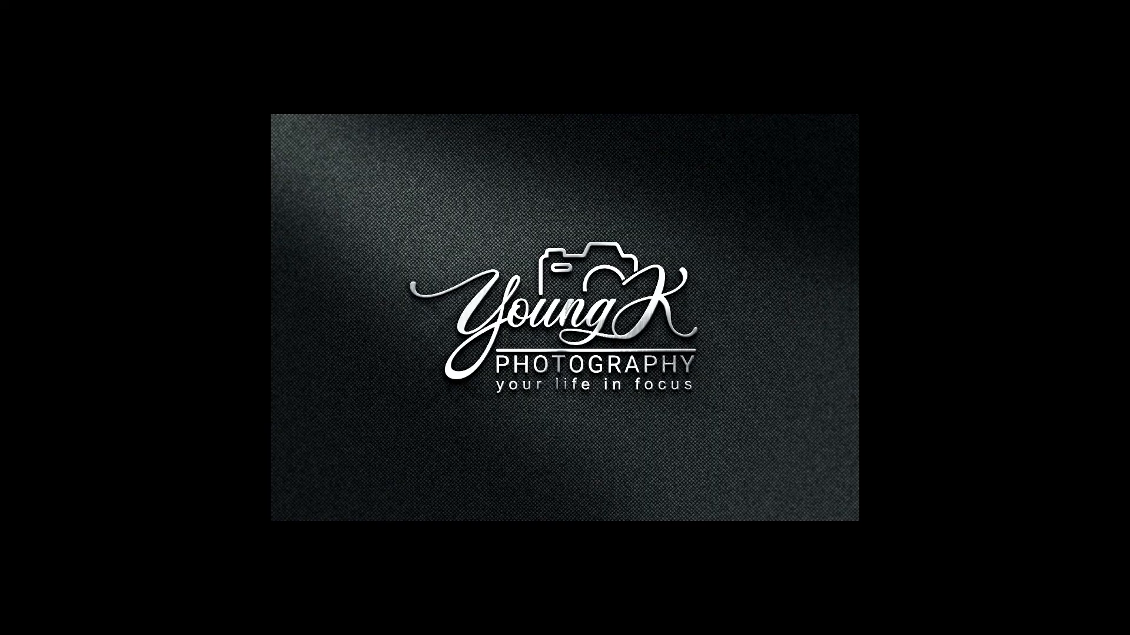